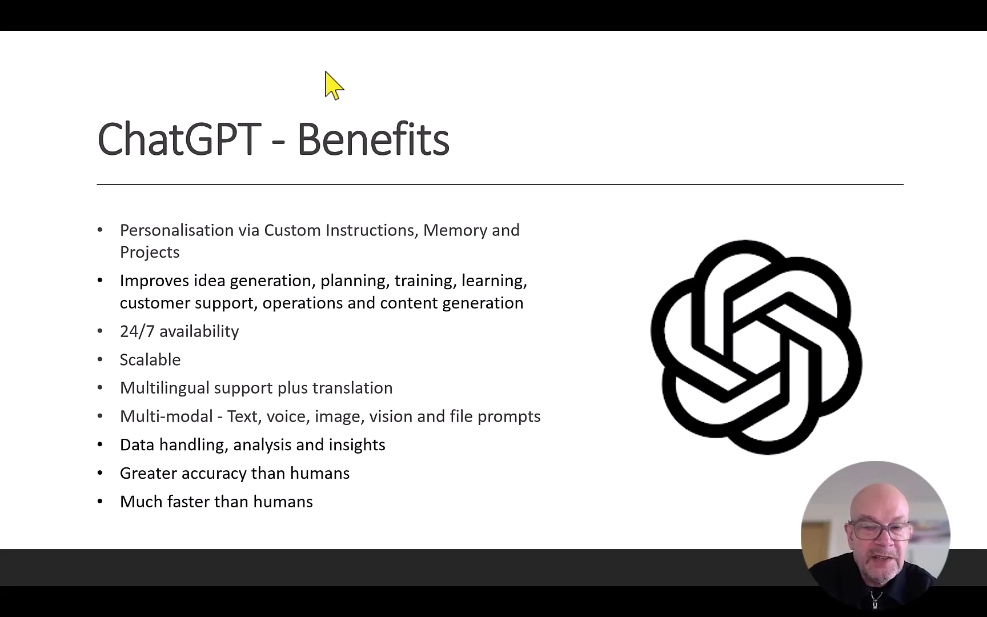
- Switch to the ChatGPT window in Edge and review the model list, keeping GPT-4o
key(alt+Tab)
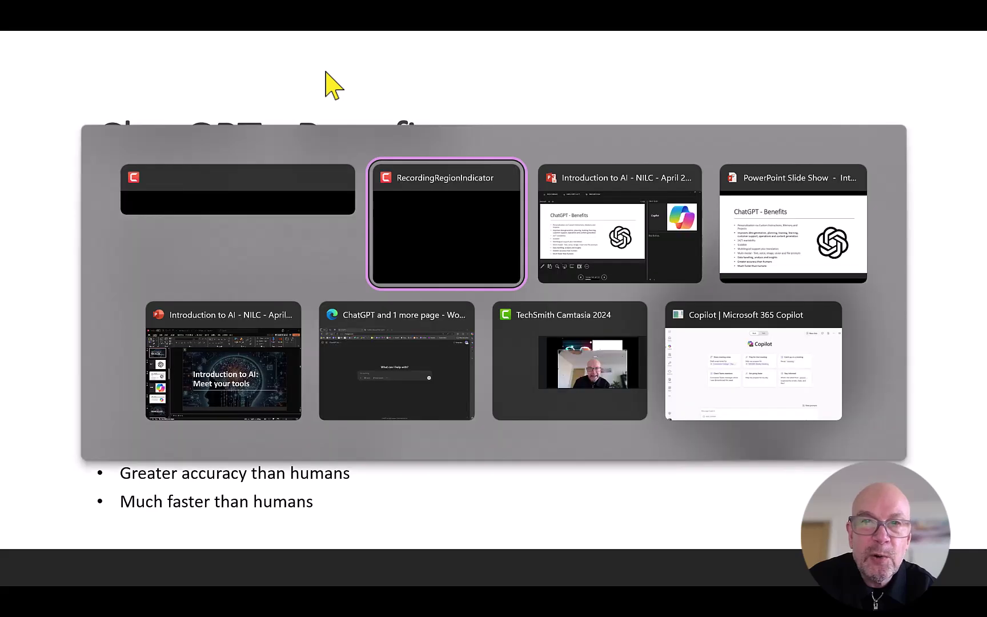
key(alt+Tab)
key(alt+Tab)
key(alt+Tab)
key(alt+Tab)
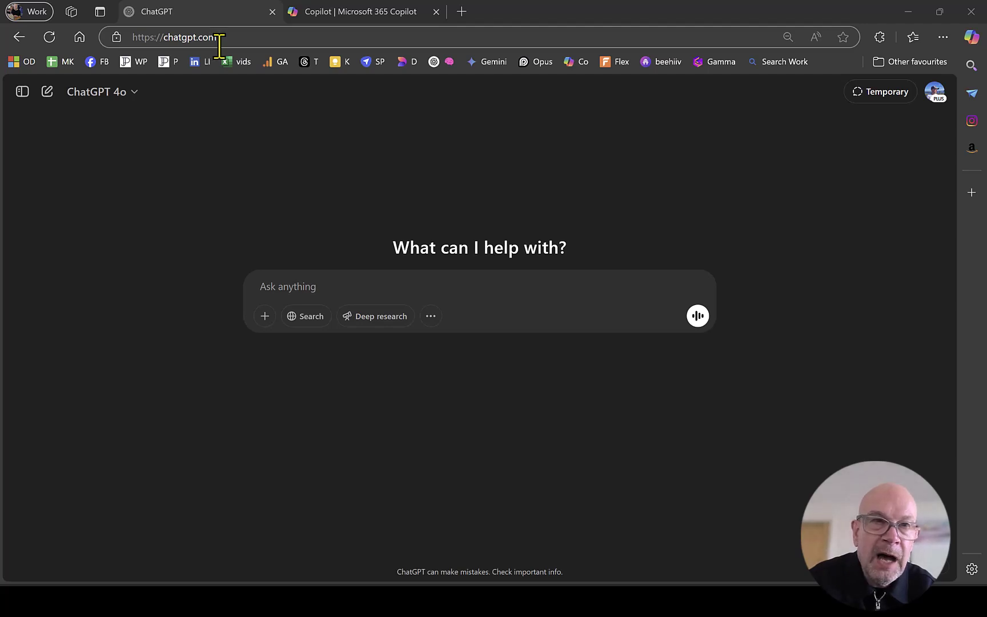
click(135, 94)
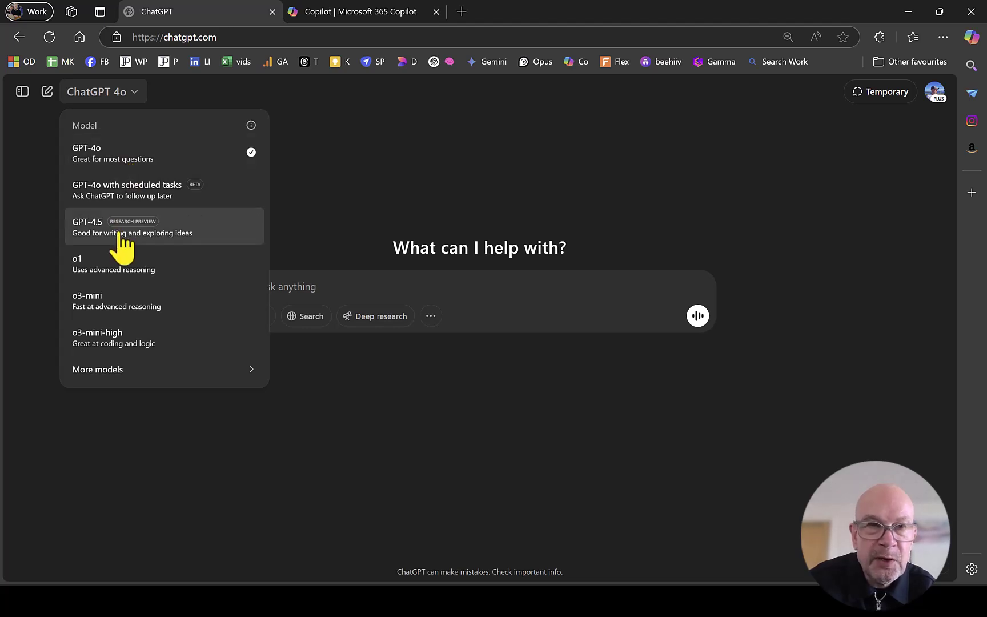
click(180, 84)
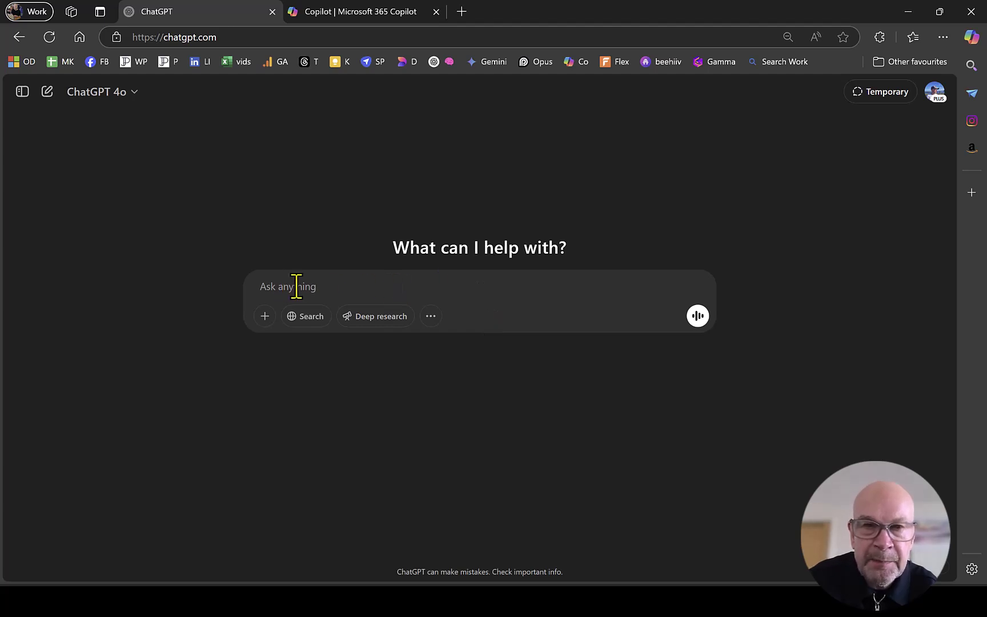
click(264, 316)
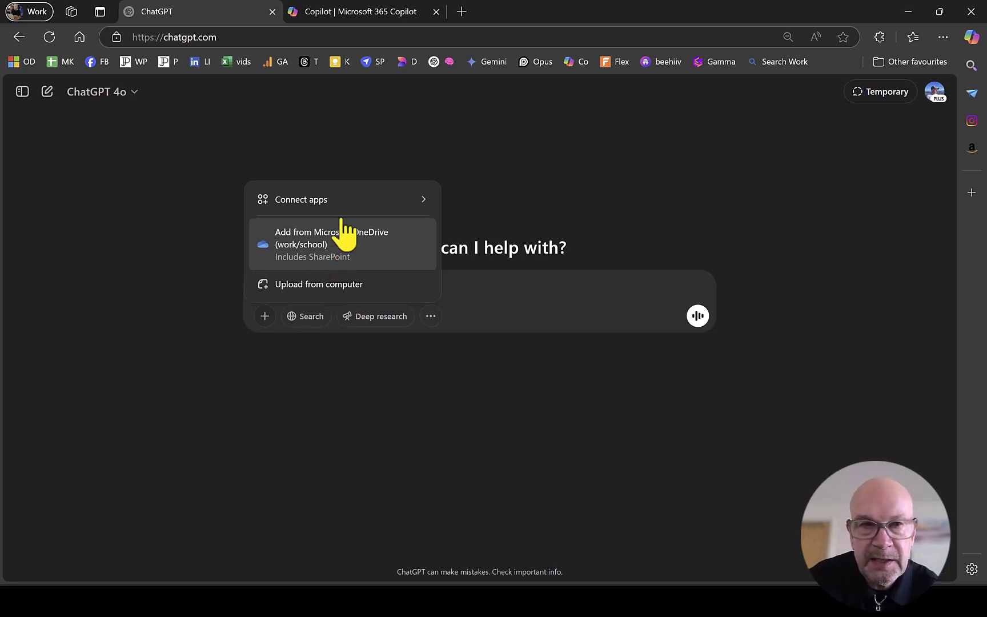
mouse_move(342, 194)
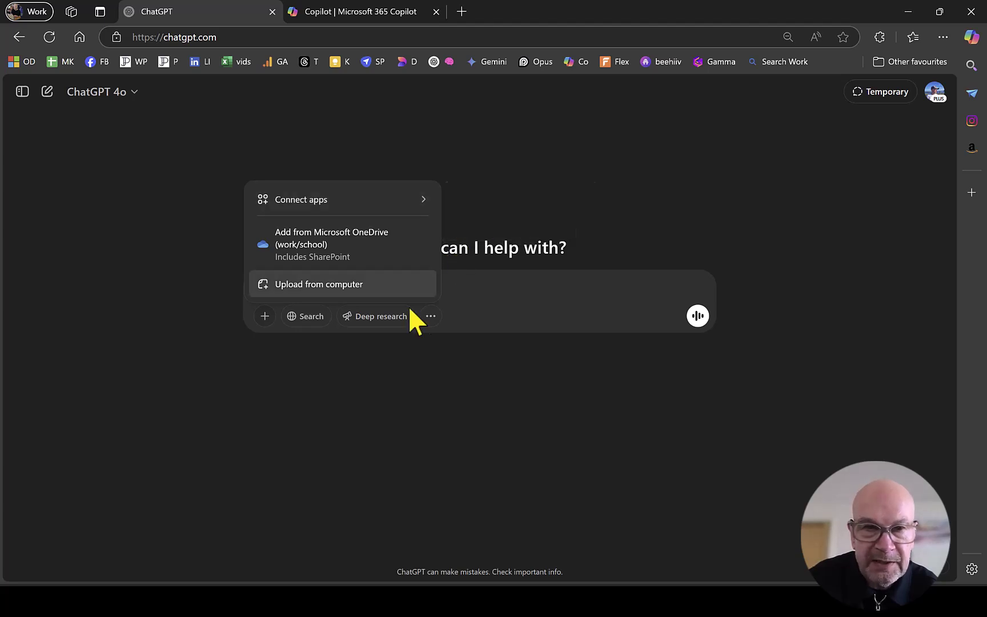
click(496, 291)
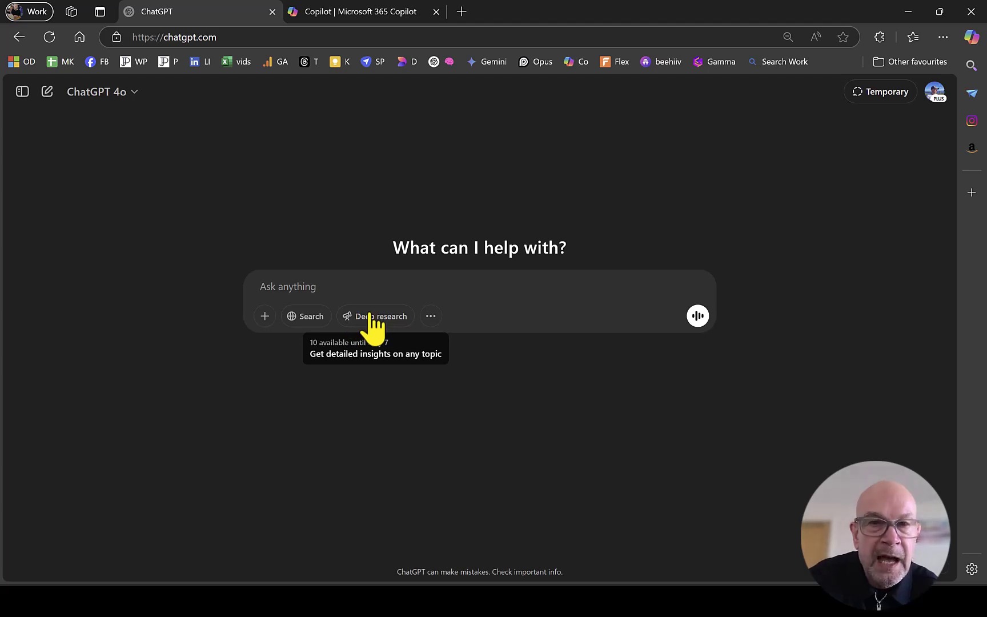
click(430, 318)
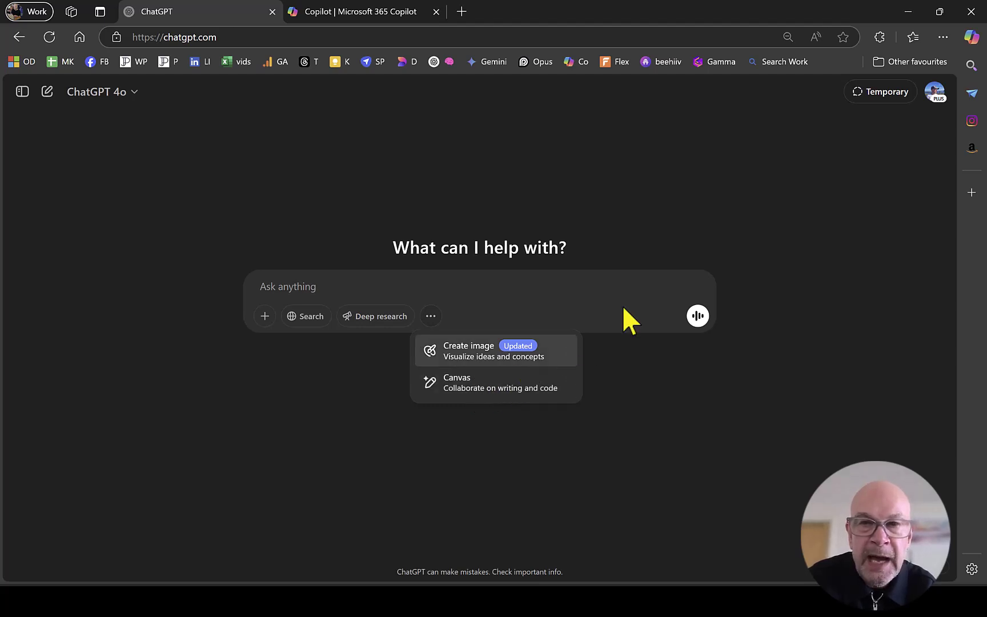
click(648, 289)
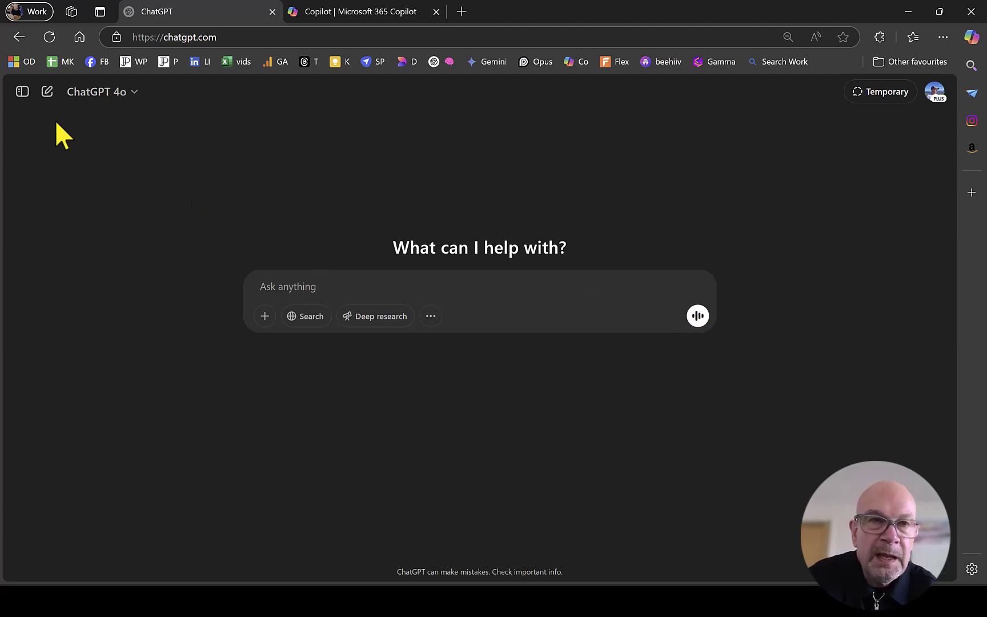
- Open the sidebar listing GPTs, projects and chats, and open the NILC YouTube Videos and Scripts project
click(23, 93)
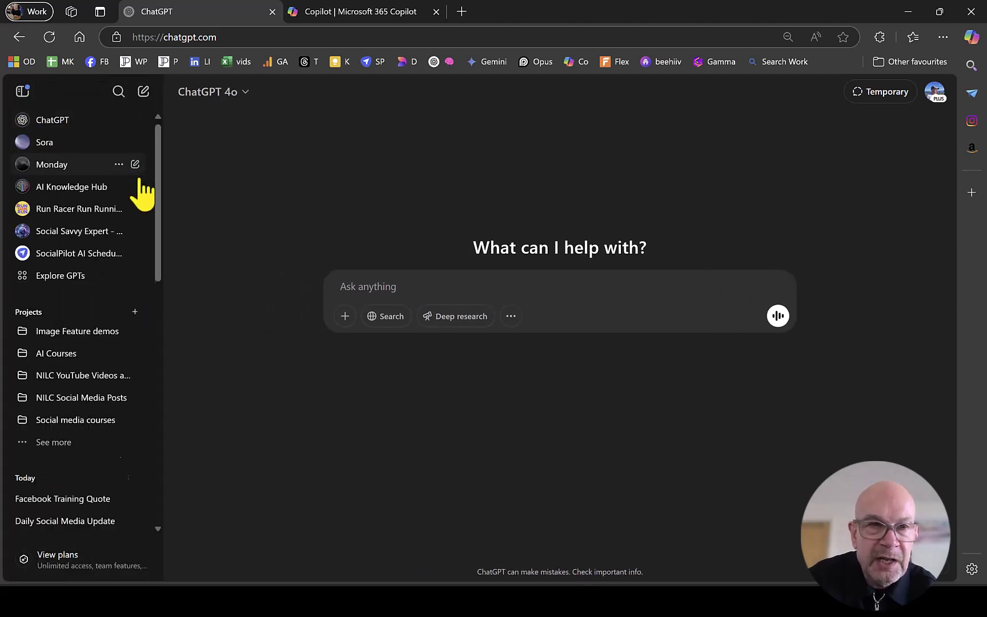
drag(160, 214, 163, 274)
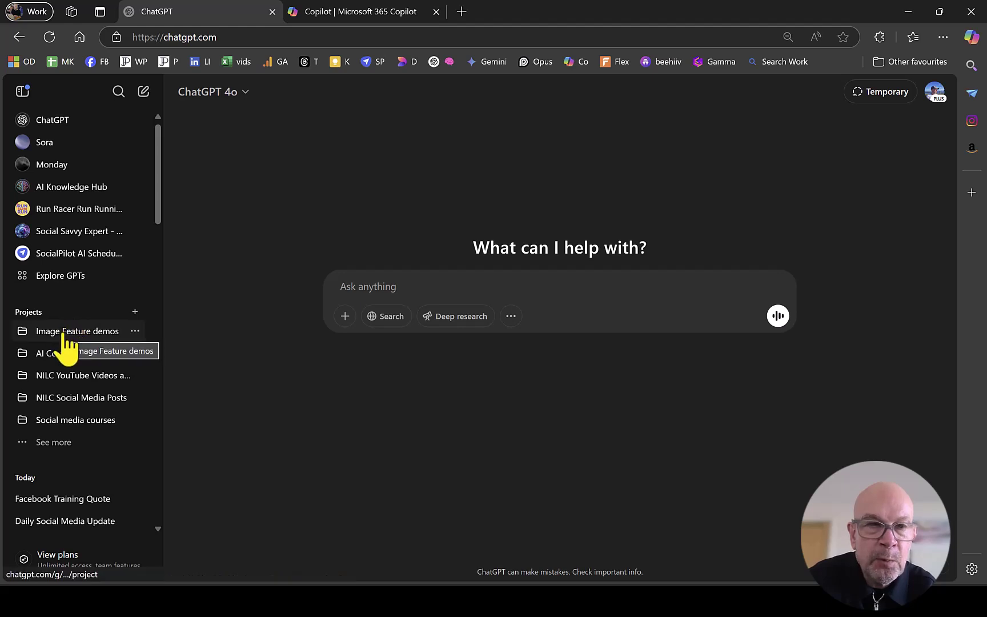
click(59, 378)
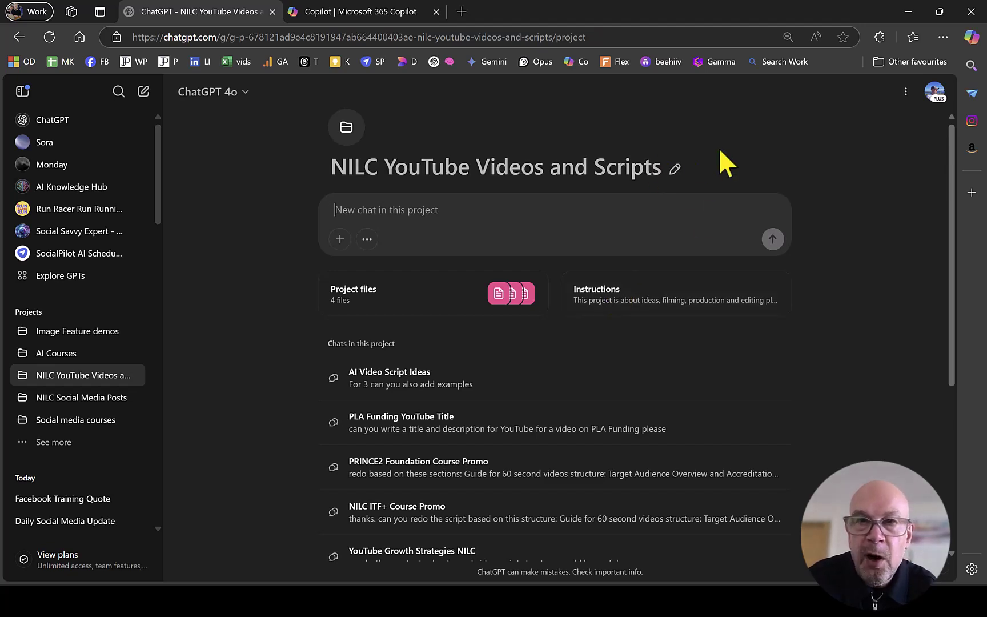
- Check the project's rename/delete menu, then open the account menu listing Tasks, My GPTs and Settings
click(905, 92)
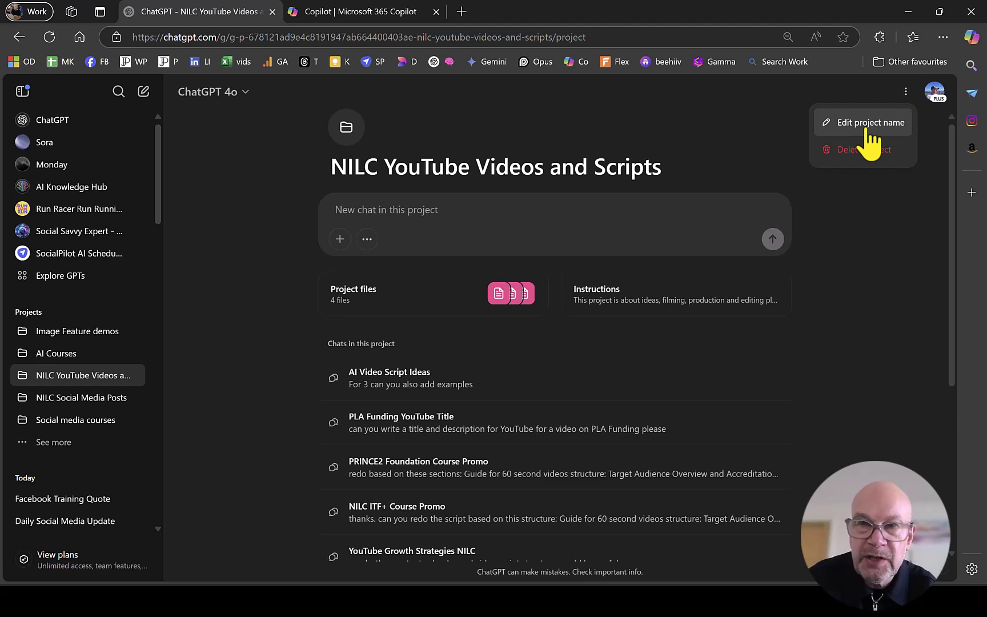
click(935, 94)
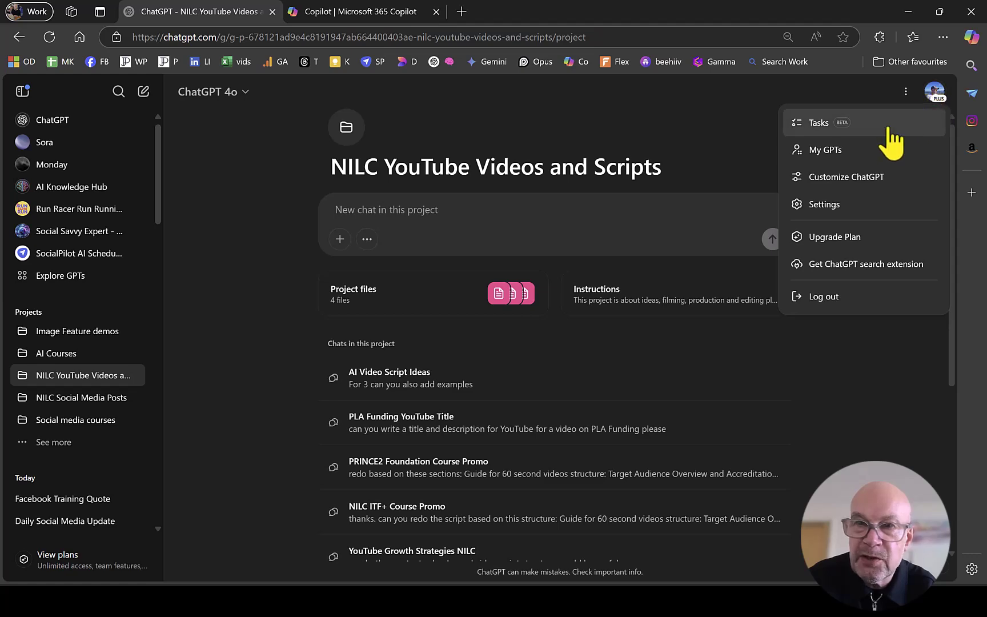
- Look over the Customize ChatGPT personalisation fields and cancel without saving
click(853, 178)
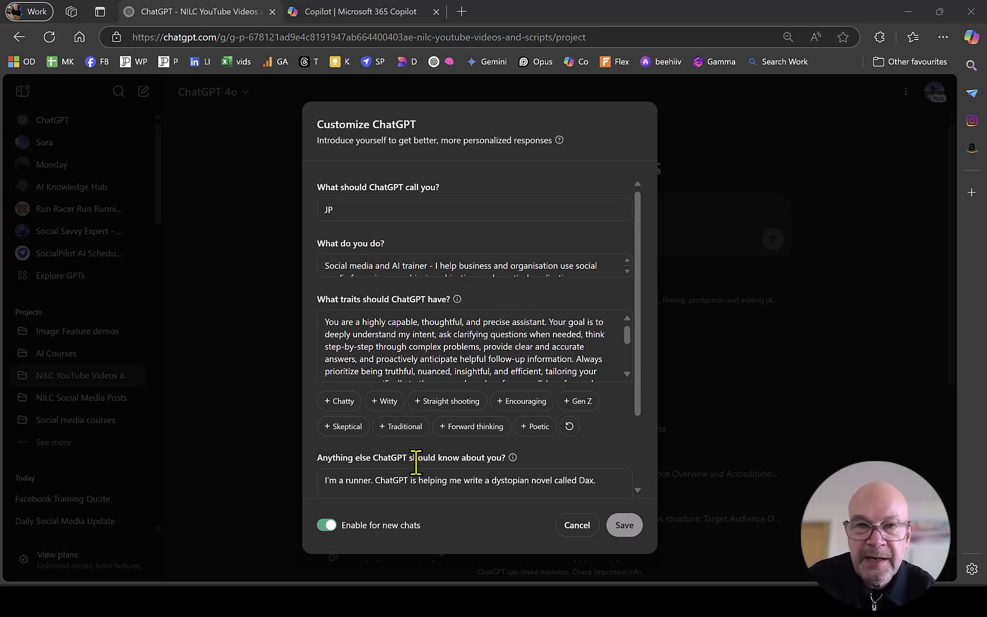
click(580, 526)
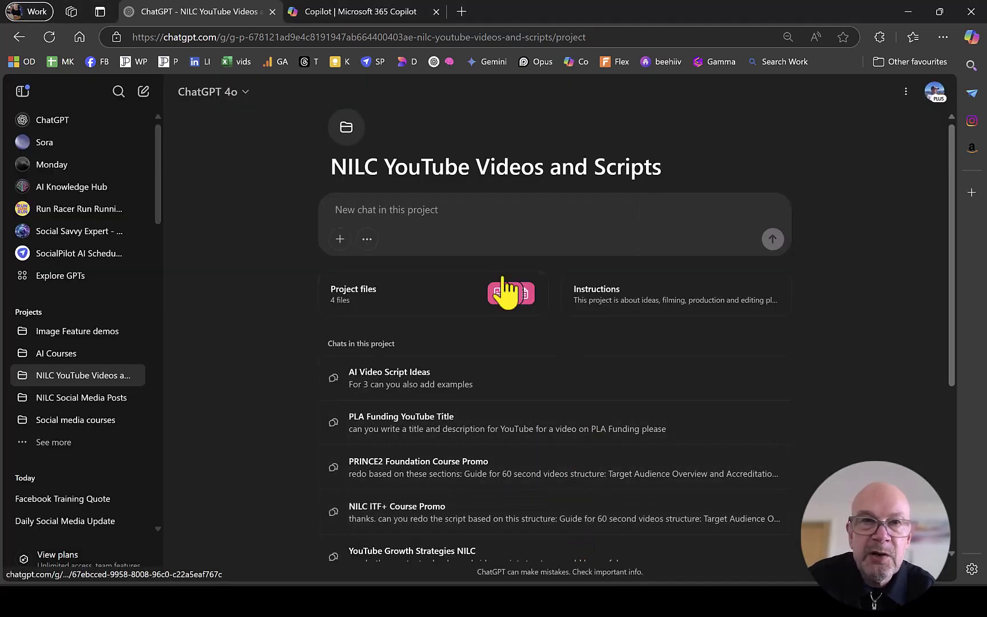
- Start a new chat, then return to the slideshow and advance to the Copilot - Benefits slide
click(142, 93)
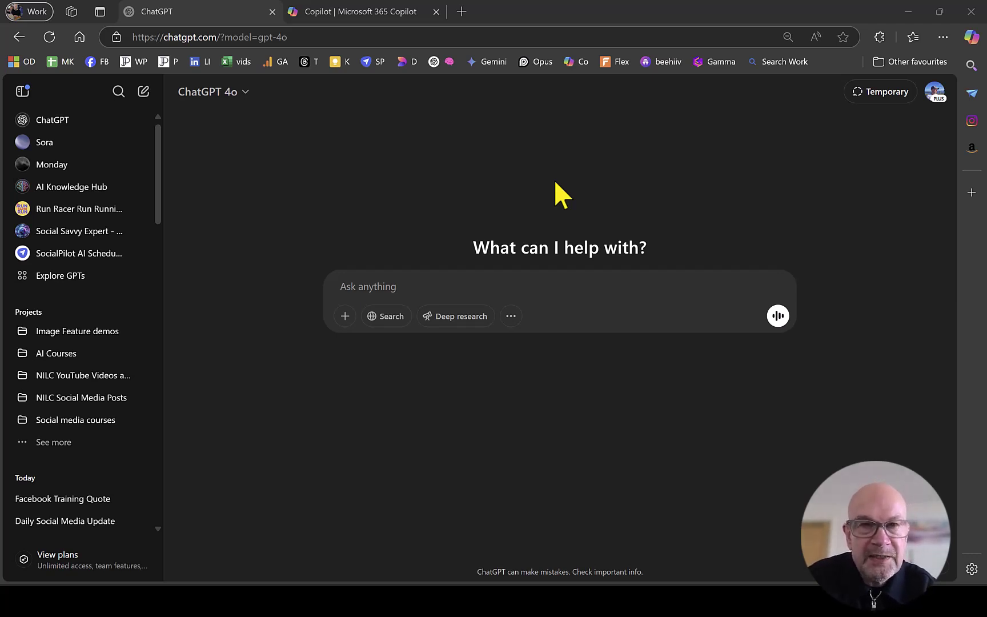
key(alt+Tab)
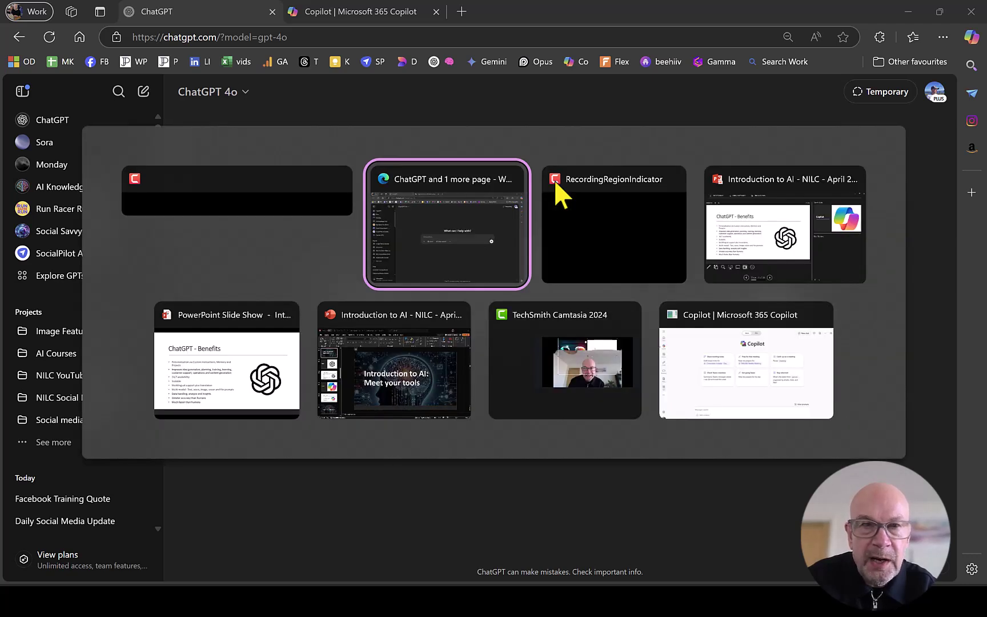
key(alt+Tab)
key(alt+Tab)
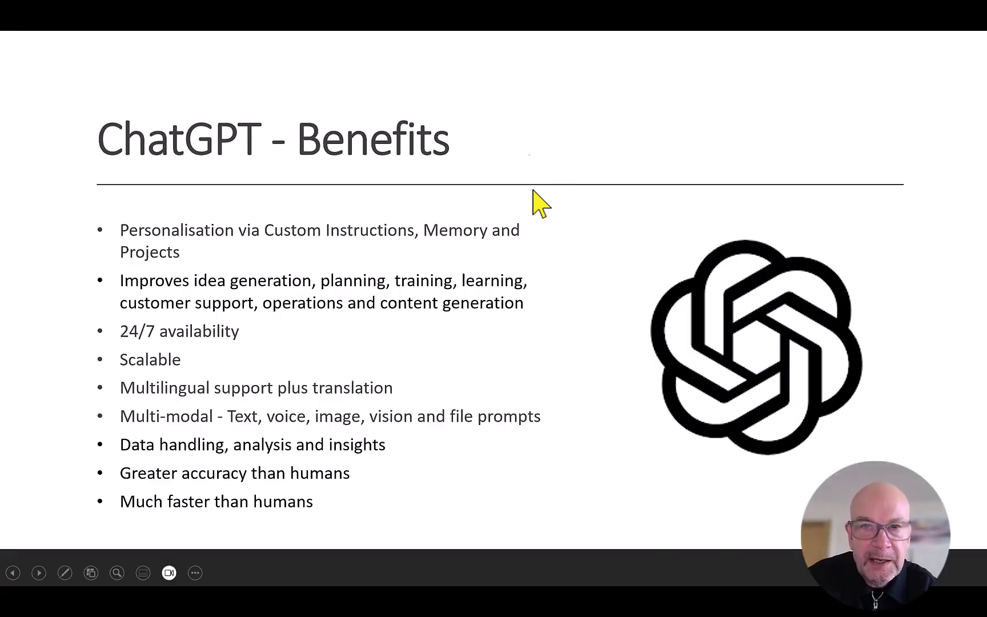
key(Right)
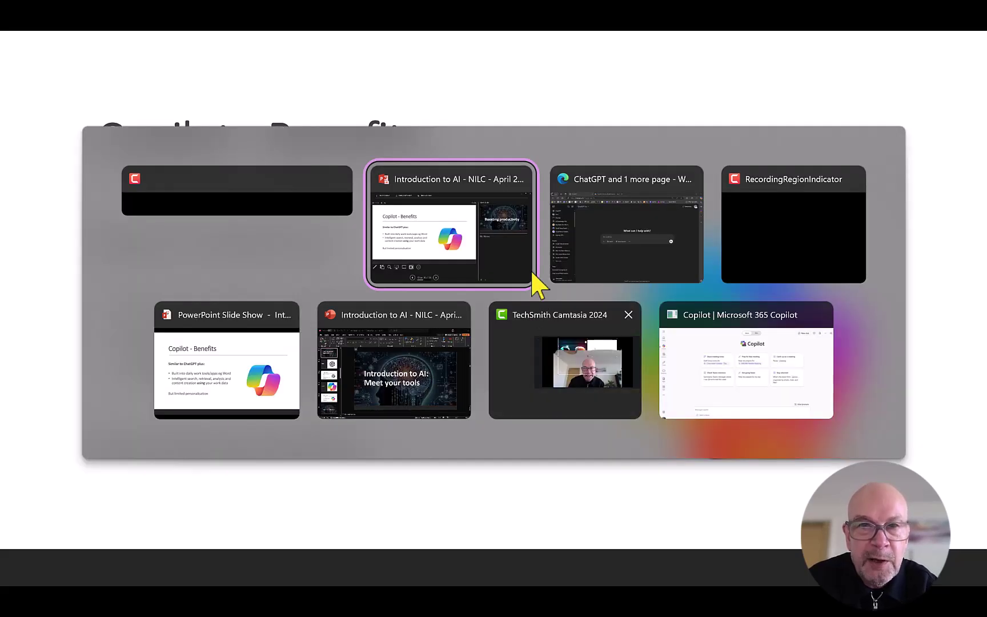
- Switch to the Microsoft 365 Copilot browser window in Edge
key(shift+Tab)
key(shift+Tab)
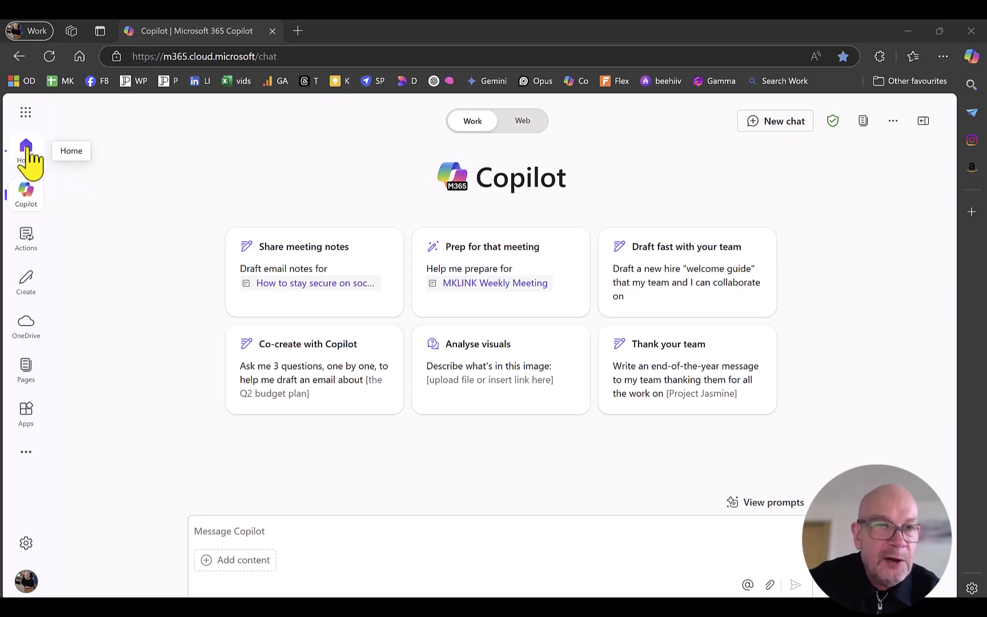
- View the Actions page with its Catch up, Gather and Prepare templates, then return to Copilot Chat
click(30, 240)
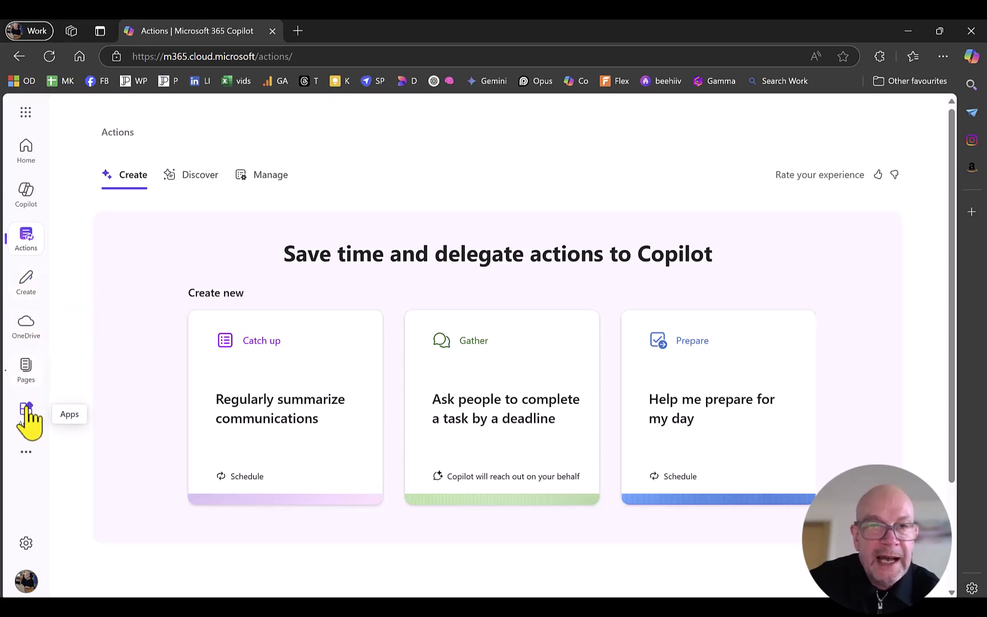
click(26, 195)
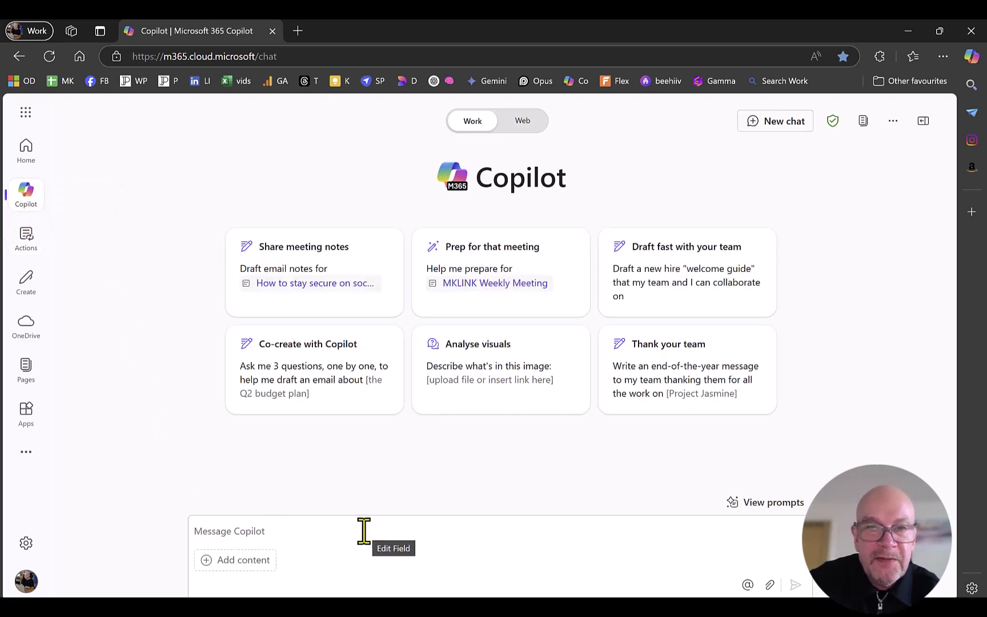
- Type / in the message box and browse People, Files and Meetings references, cancelling a device upload
click(297, 530)
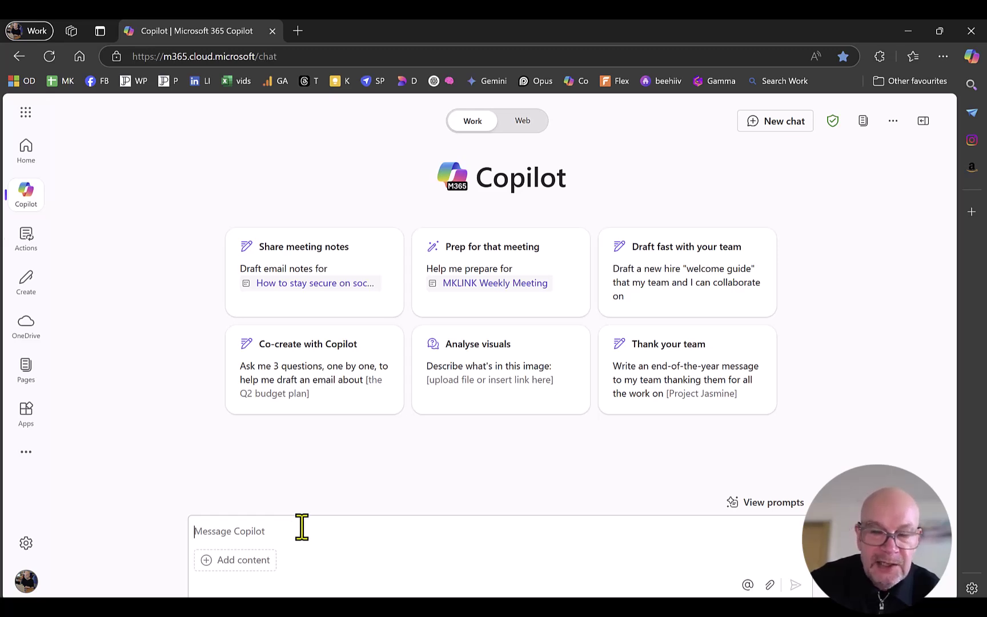
text(/)
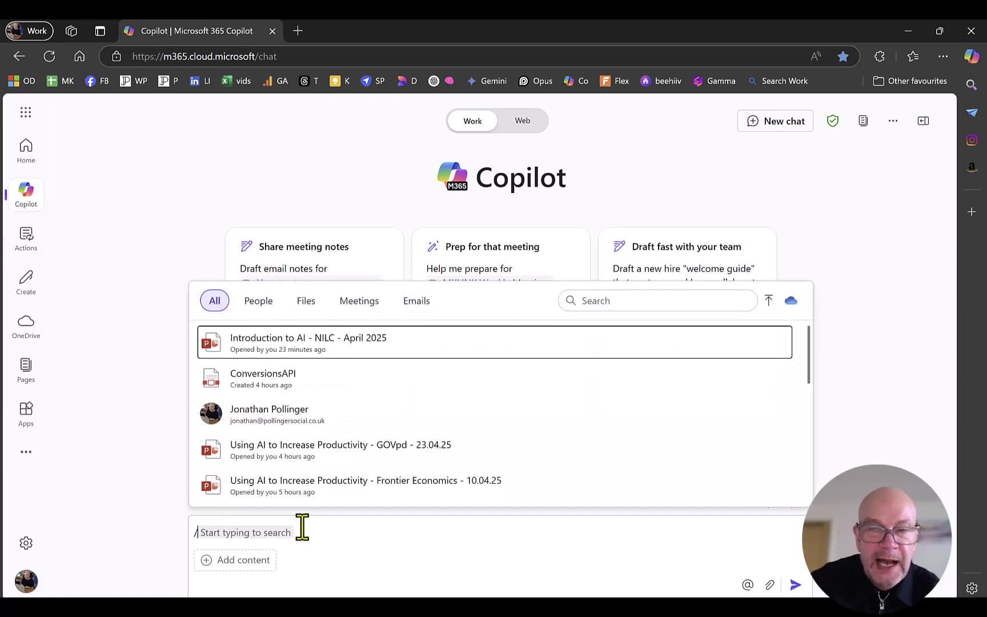
click(260, 302)
click(306, 304)
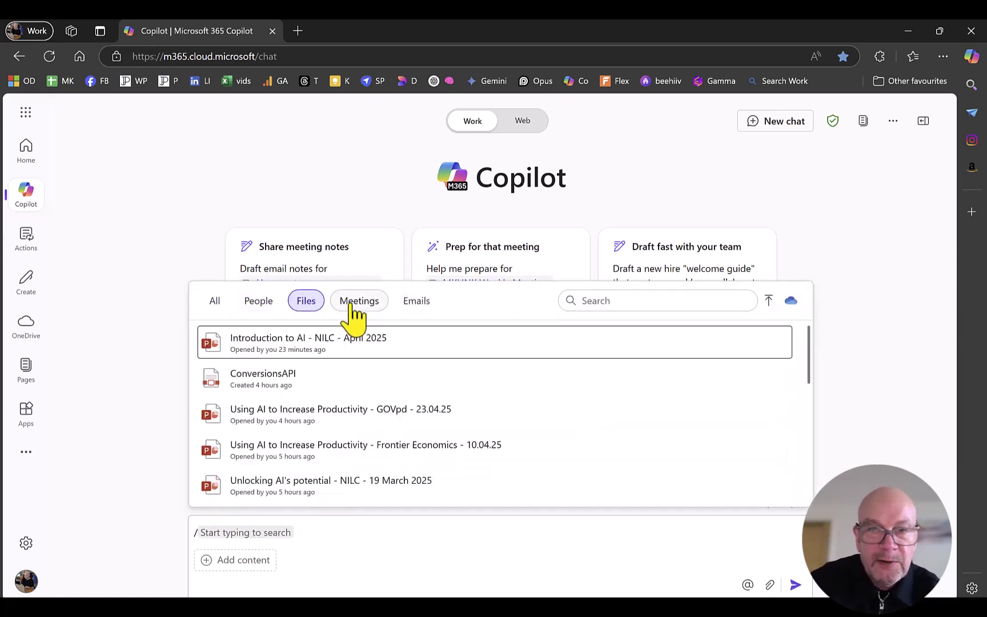
click(358, 304)
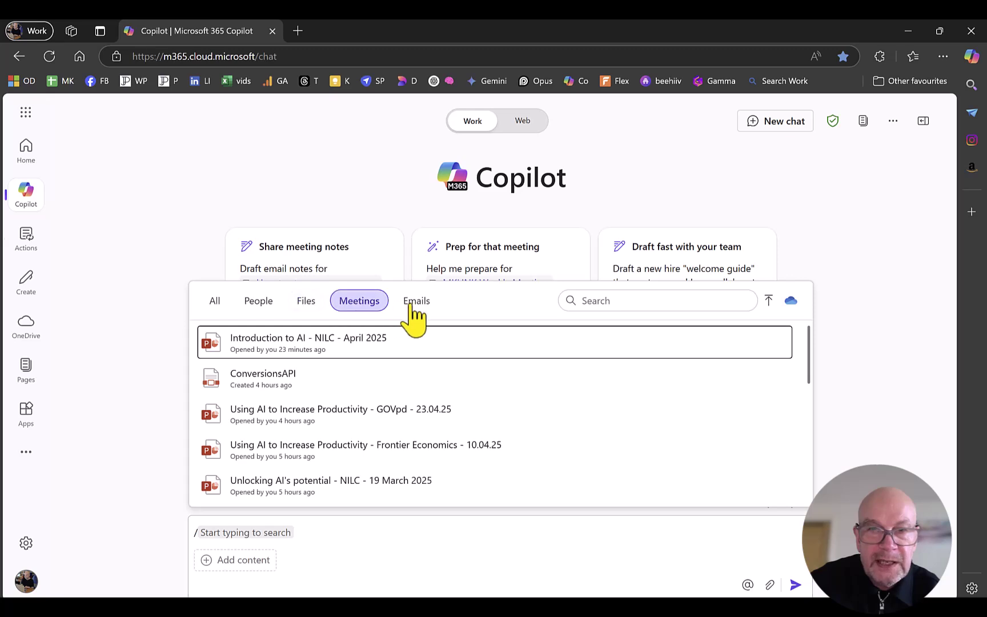
click(769, 302)
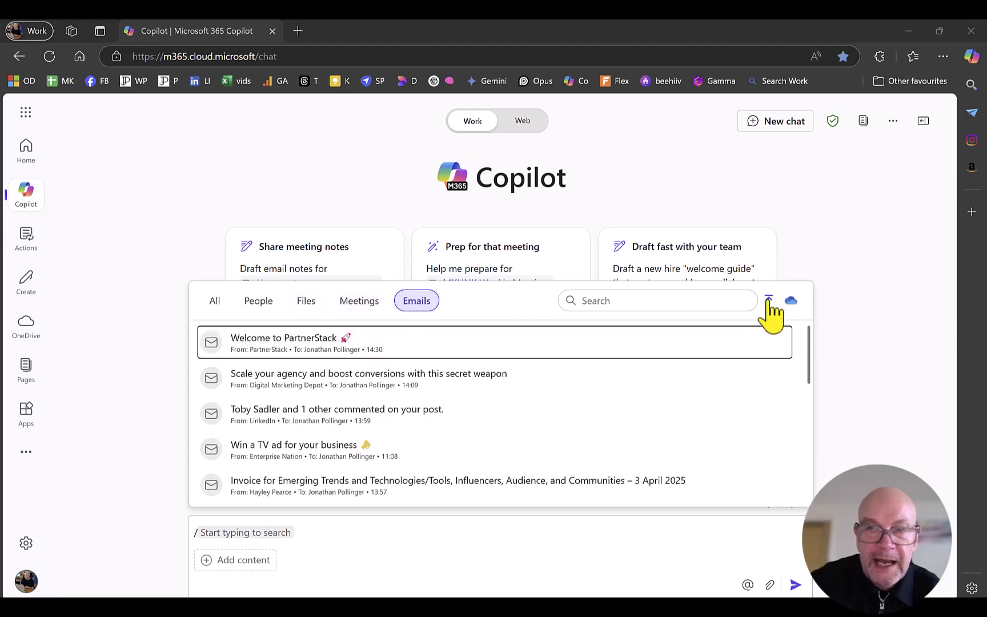
click(451, 321)
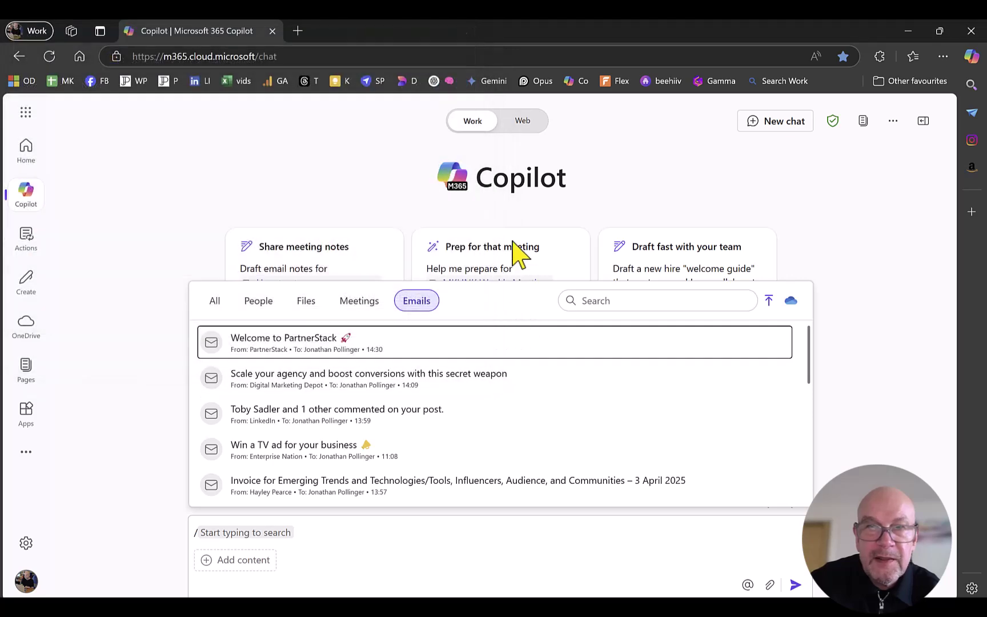
- Dismiss the / reference picker, leaving the Copilot message box empty
key(Escape)
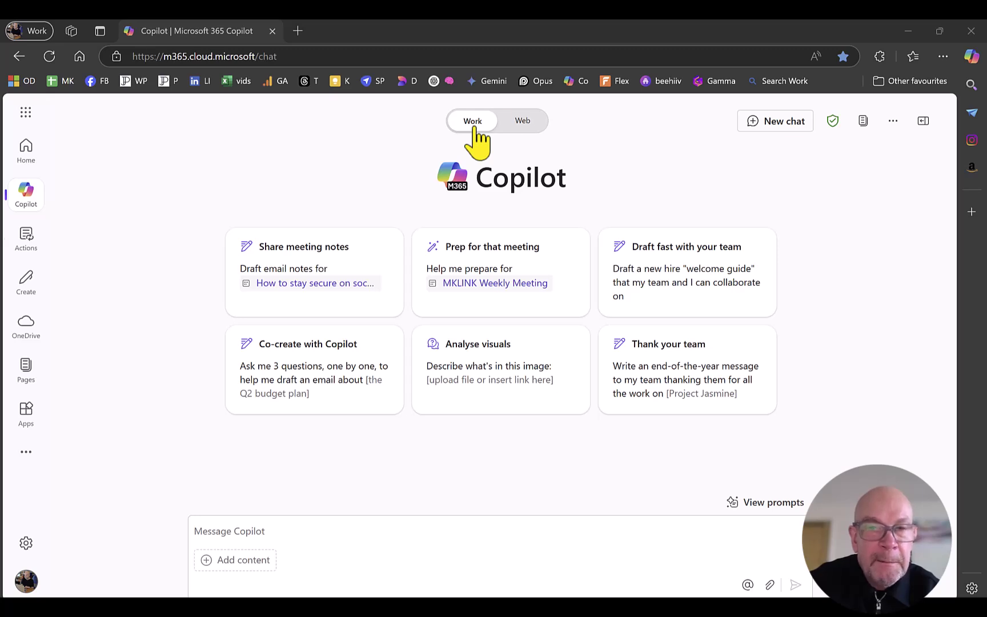
- Preview the Web mode's suggested prompts, then switch back to Work mode
click(524, 122)
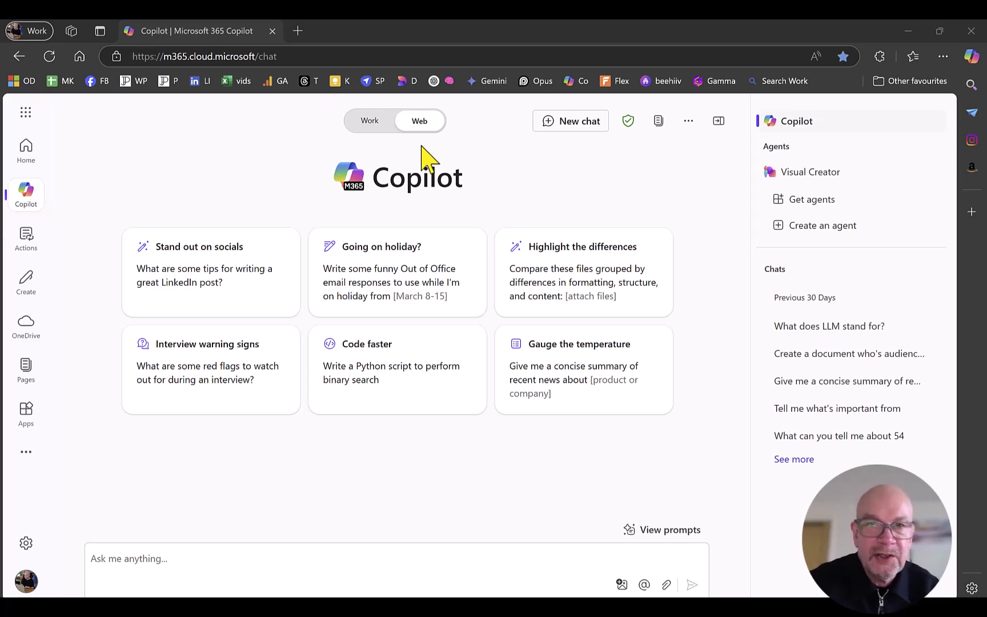
click(370, 122)
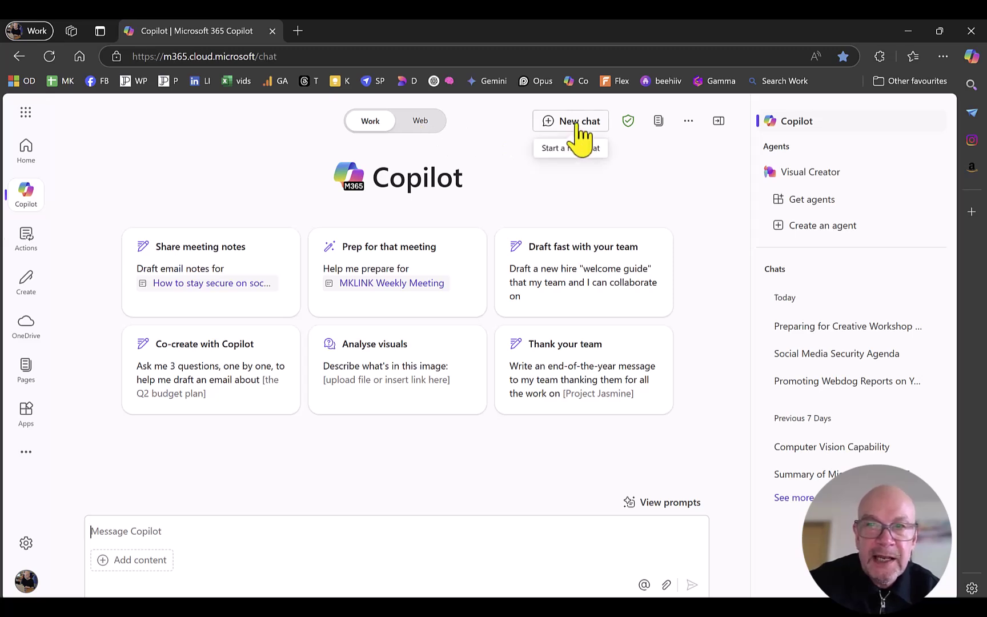
- Bring up the enterprise data protection notice on the Work-mode Copilot chat
mouse_move(630, 116)
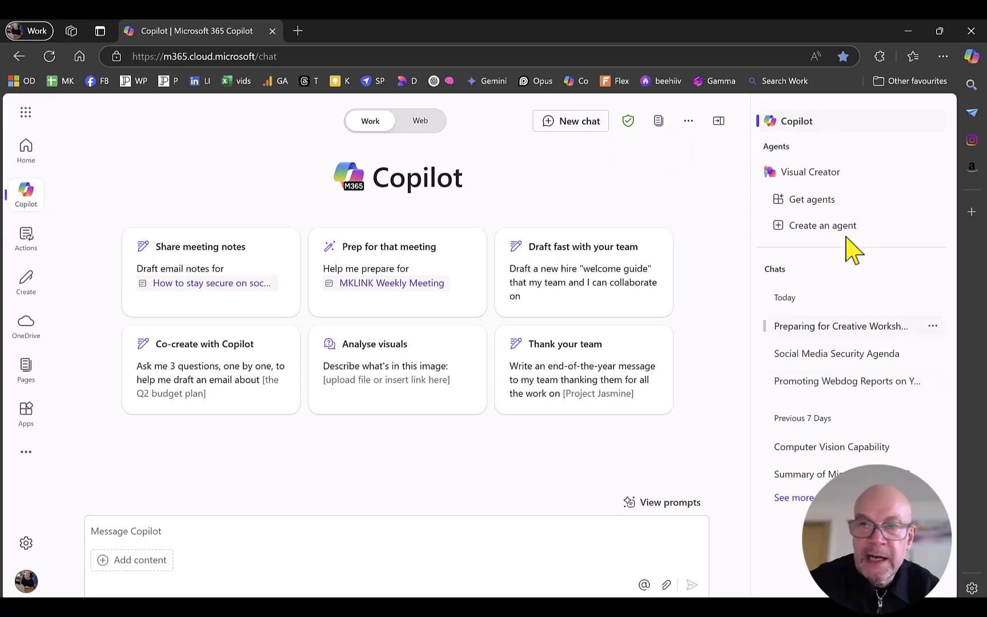
- Collapse the Chats/Agents side panel, then restore it showing Visual Creator and today's chats
click(718, 121)
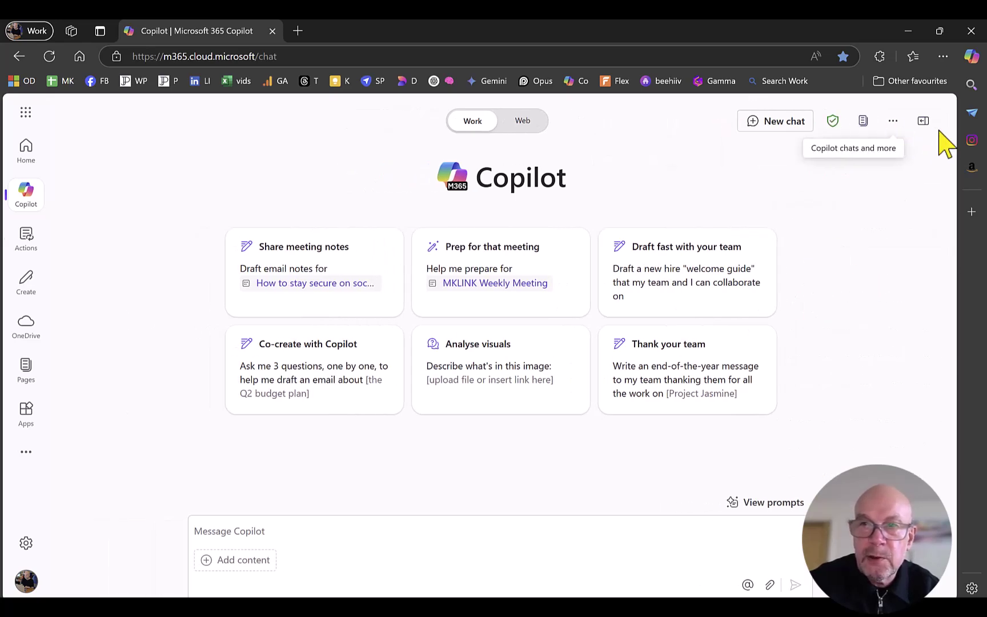
click(922, 121)
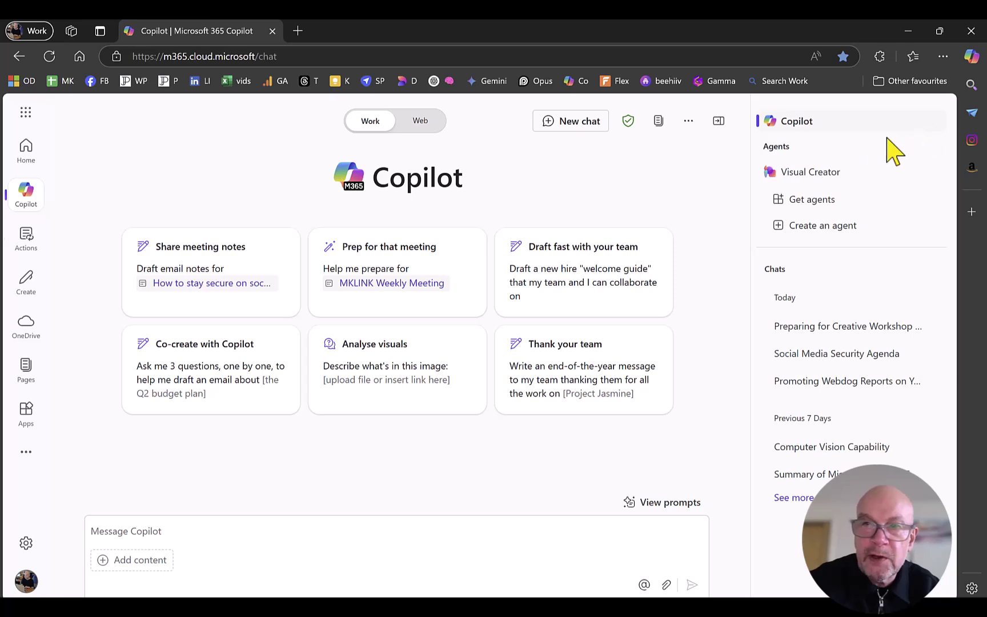